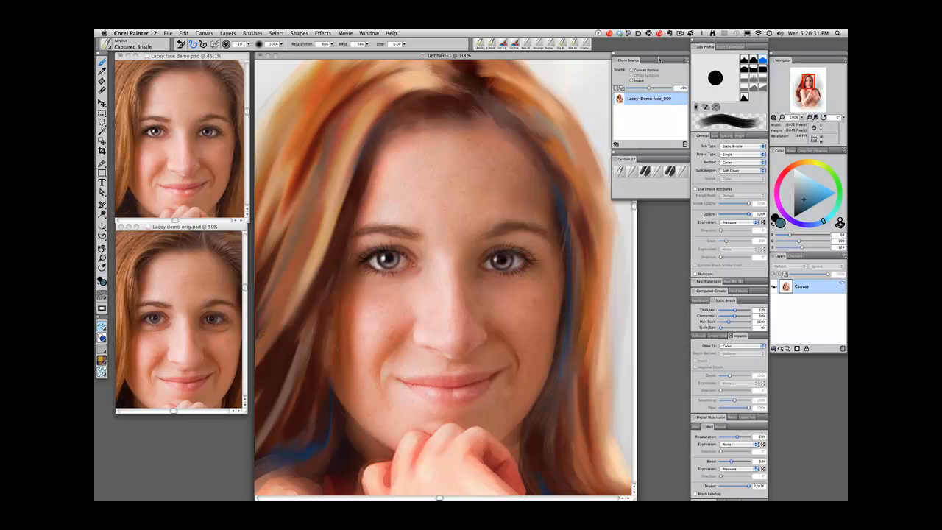
Add the Acrylics Captured Bristle brush to the Custom 27 palette and place the palette beneath the Clone Source panel.
drag(633, 155, 609, 171)
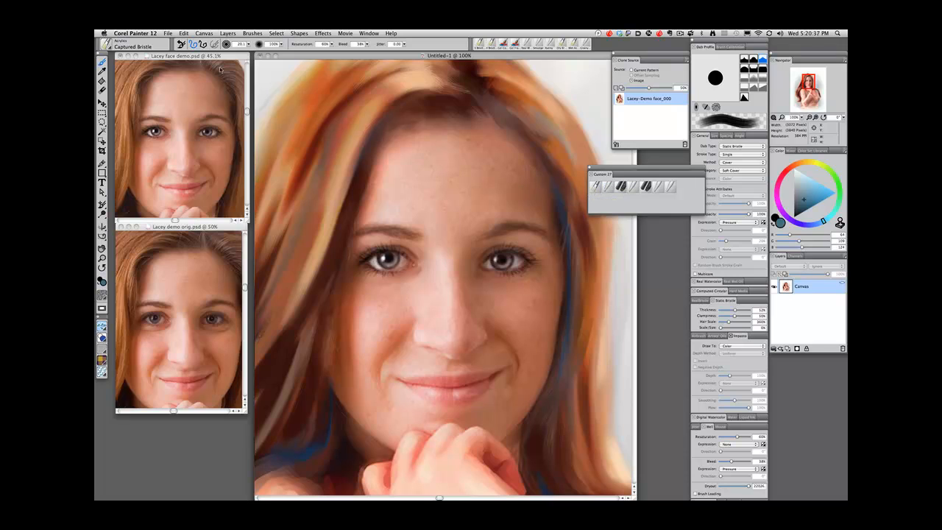
click(107, 46)
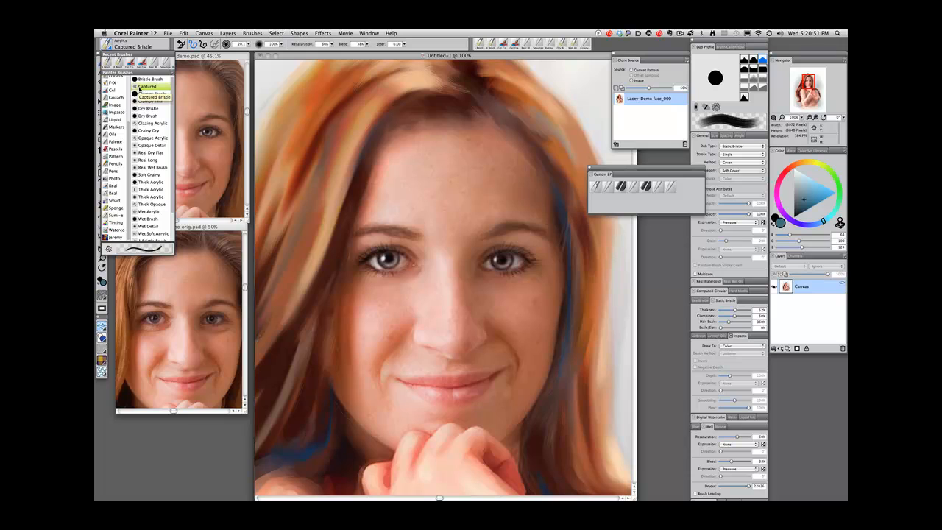
mouse_move(140, 89)
mouse_down()
mouse_move(508, 187)
mouse_move(711, 206)
mouse_move(685, 188)
mouse_up()
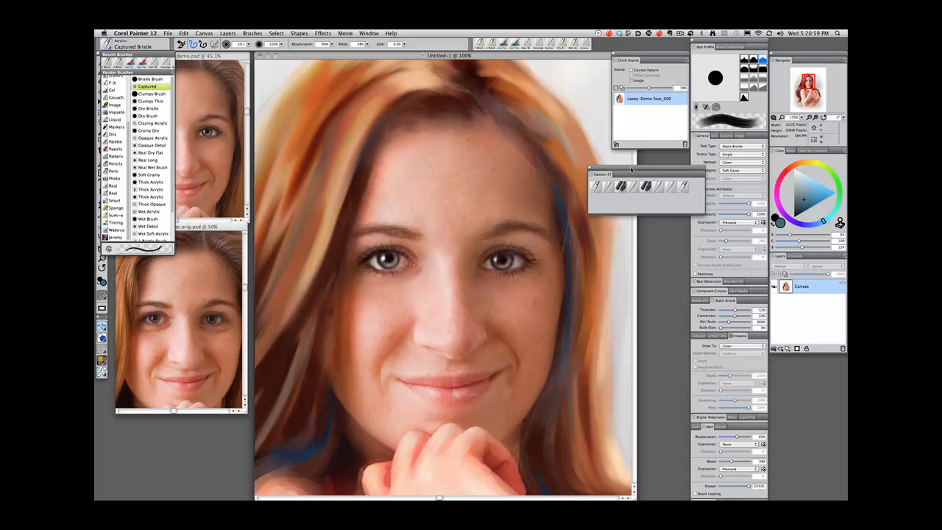
mouse_move(632, 168)
mouse_down()
mouse_move(650, 169)
mouse_move(647, 152)
mouse_up()
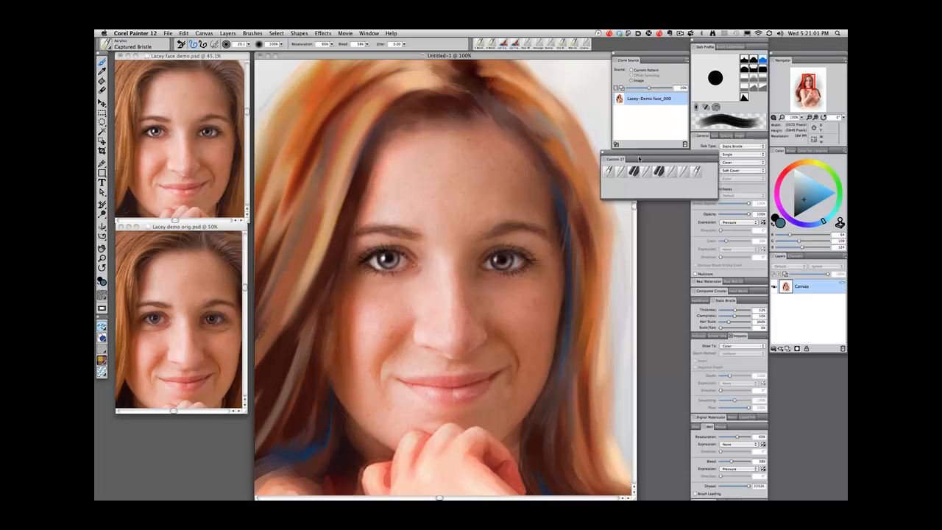
click(369, 34)
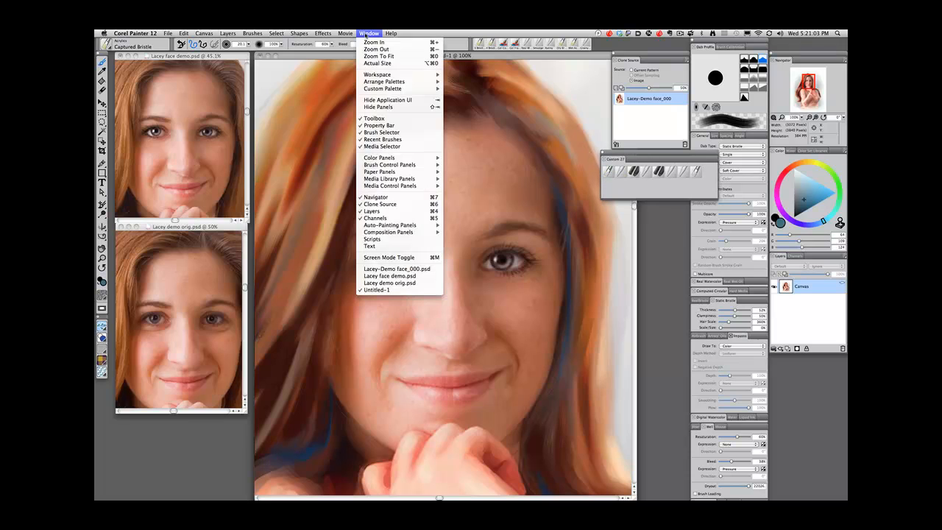
mouse_move(388, 91)
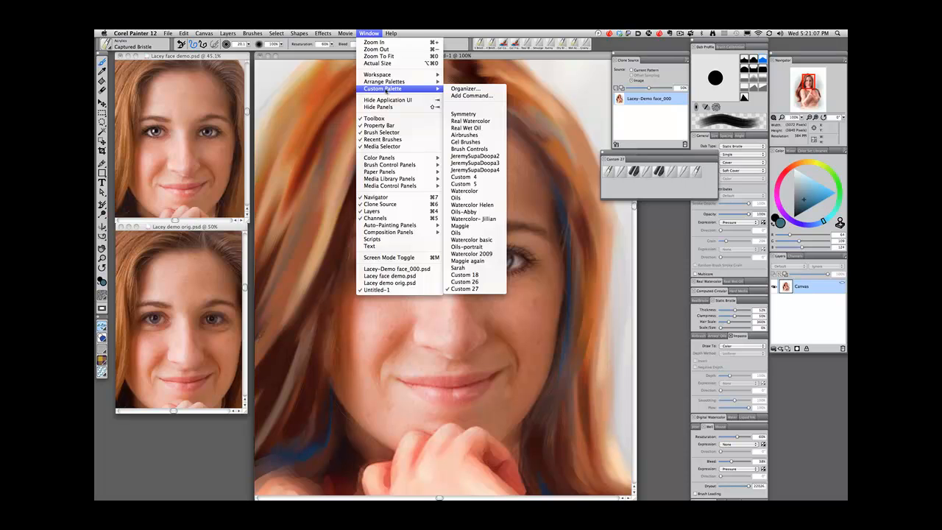
click(373, 34)
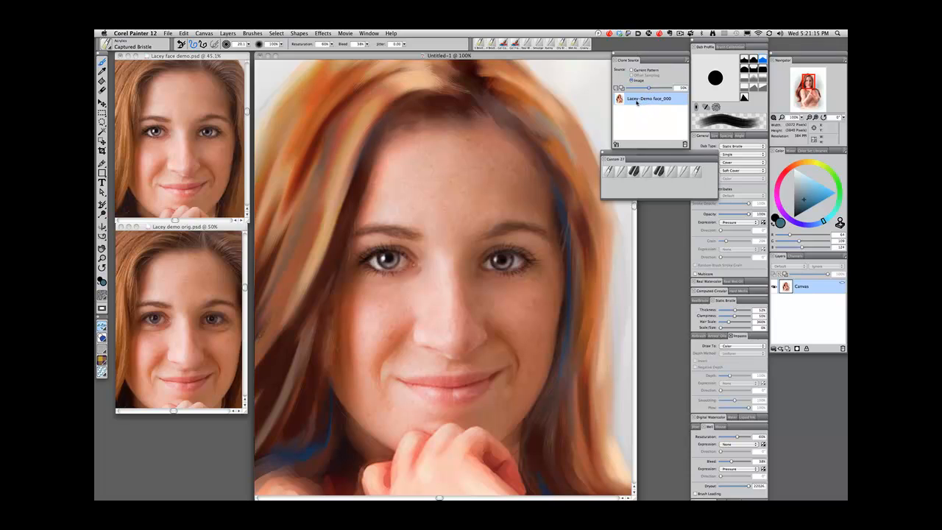
Set the Clone Source opacity to 51% and shift the Untitled-1 painting window slightly away from the reference photos.
mouse_move(650, 89)
mouse_down()
mouse_move(672, 89)
mouse_move(622, 88)
mouse_move(646, 88)
mouse_up()
drag(565, 56, 578, 56)
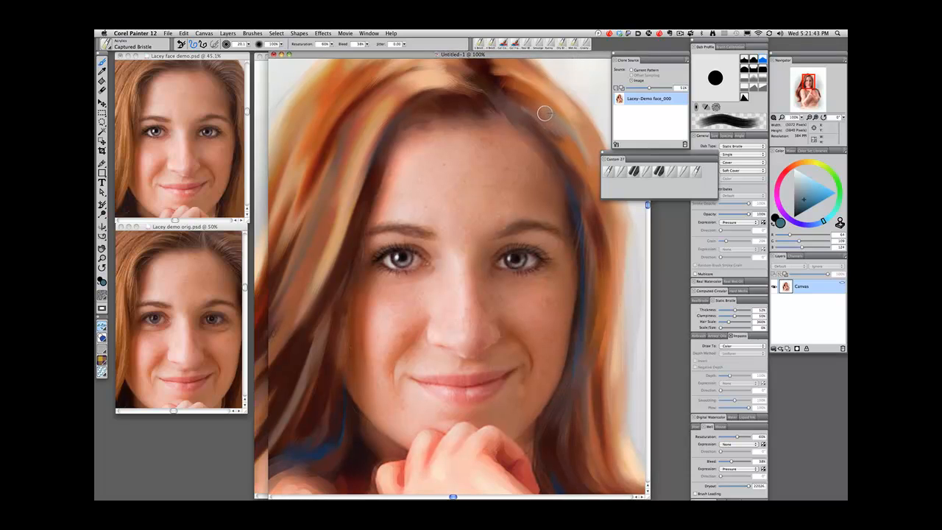
Smooth the skin of the face with the Wet Acrylic brush, using clone color from the source image.
click(608, 171)
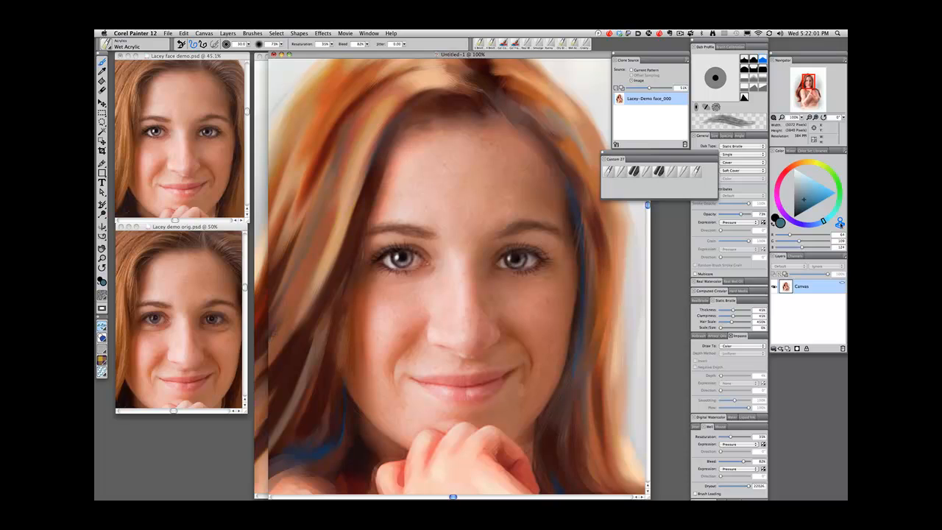
click(840, 222)
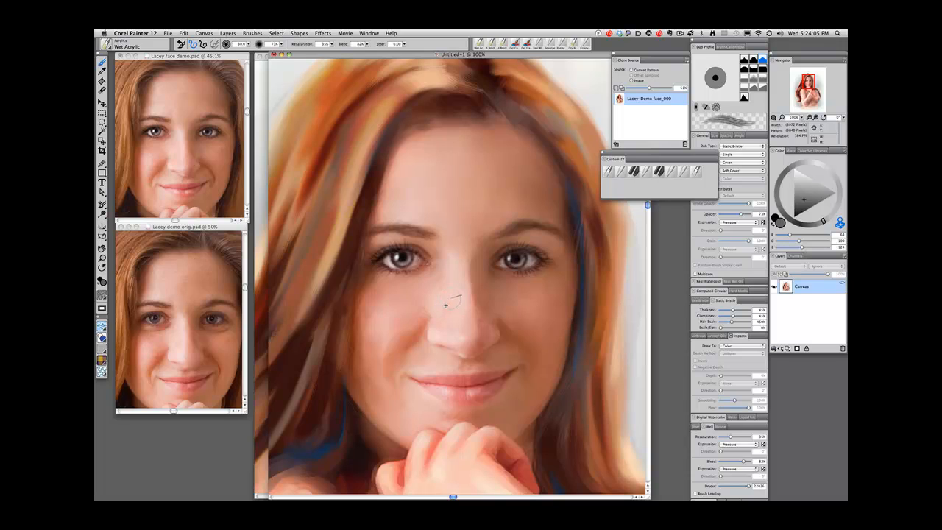
drag(452, 304, 456, 311)
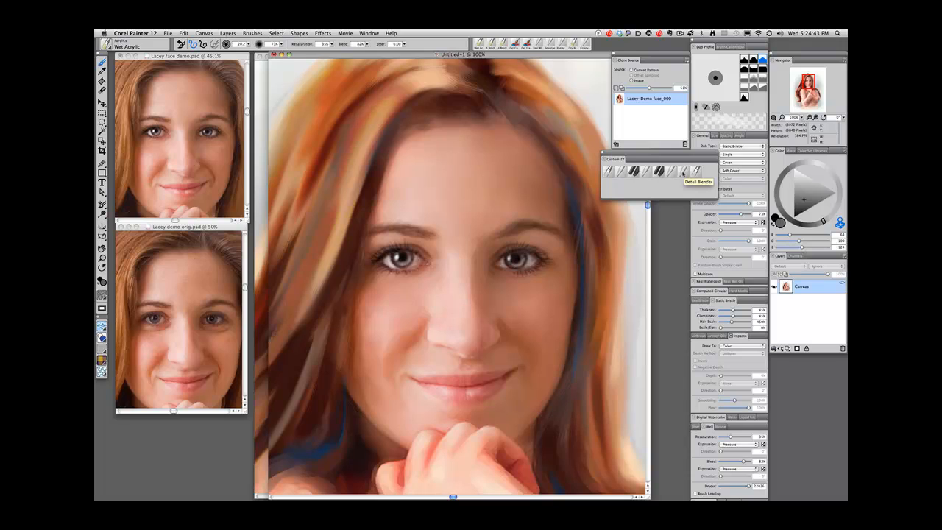
Blend the edge of the nose with the Detail Blender at 100% opacity.
click(683, 173)
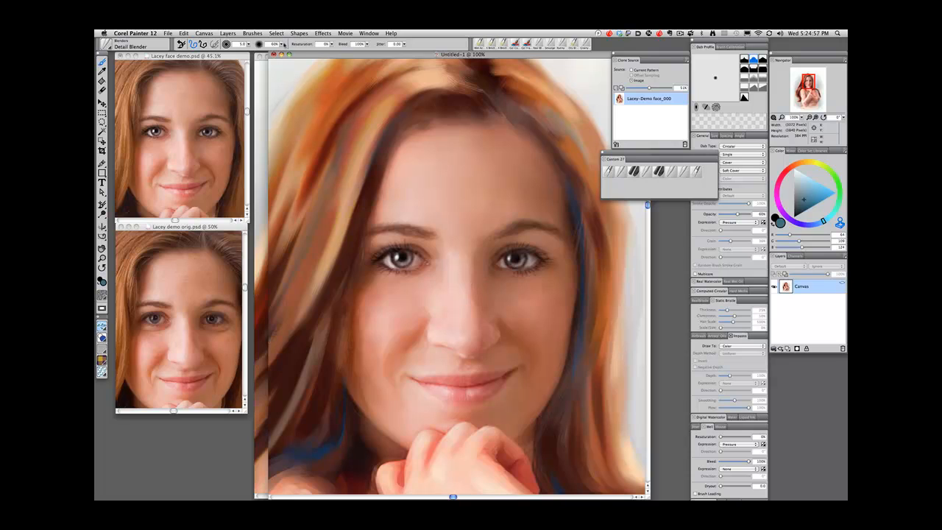
click(282, 45)
drag(284, 49, 315, 60)
drag(429, 334, 431, 326)
Blend the fine details of both irises with the Detail Blender.
click(393, 257)
drag(394, 257, 399, 256)
click(512, 257)
Soften the lips with the Detail Blender, increasing its brush size.
click(458, 258)
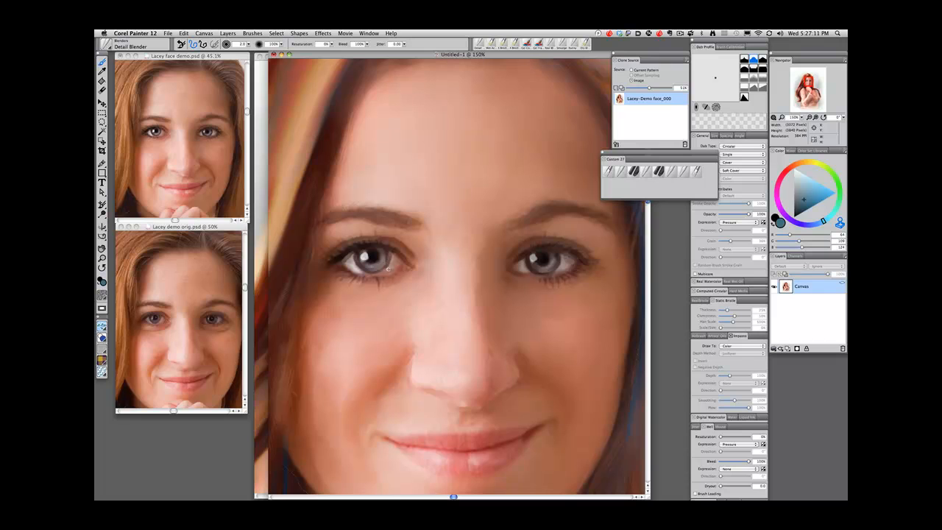
drag(454, 336, 462, 258)
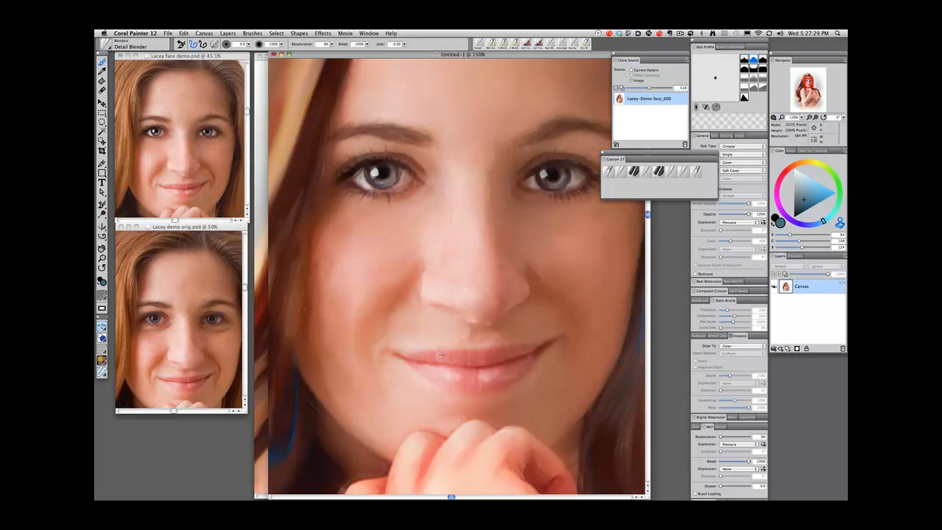
key(bracketright)
key(bracketright)
key(bracketright)
key(bracketright)
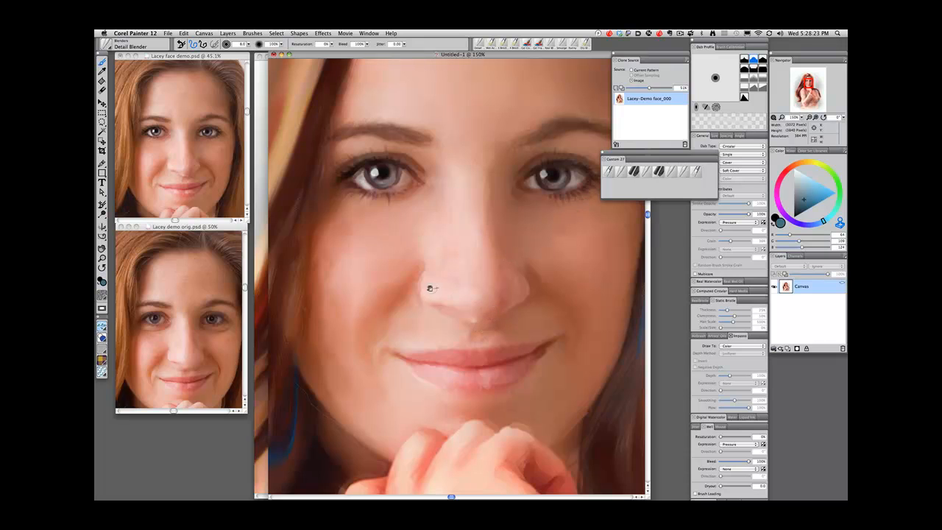
Zoom the painting to about 129% with the Navigator and move the Navigator, Custom 27 and Clone Source panels clear of the face.
drag(515, 262, 505, 319)
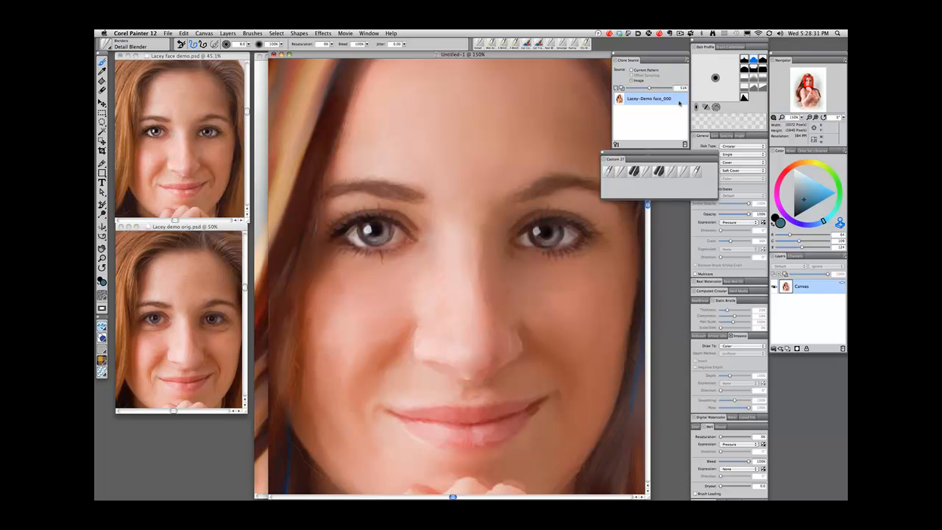
mouse_move(786, 61)
mouse_down()
mouse_move(691, 64)
mouse_move(606, 97)
mouse_up()
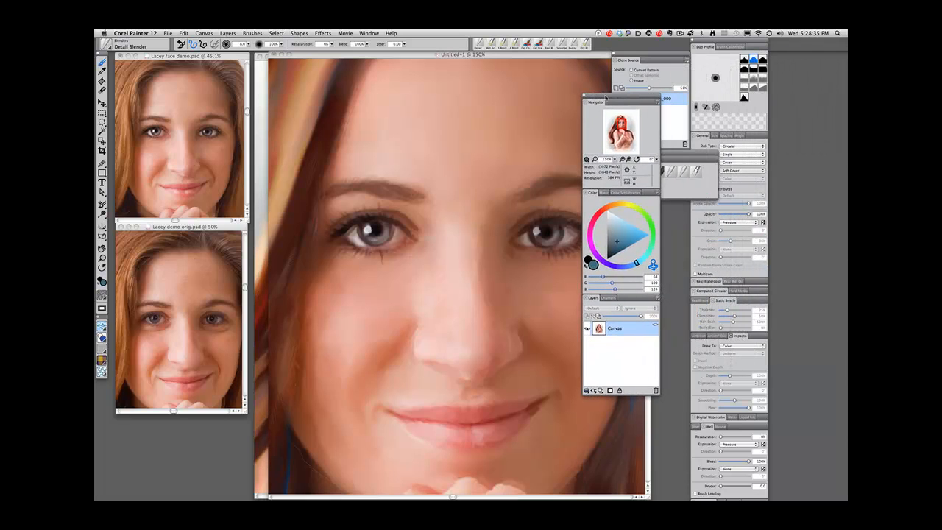
drag(625, 128, 624, 165)
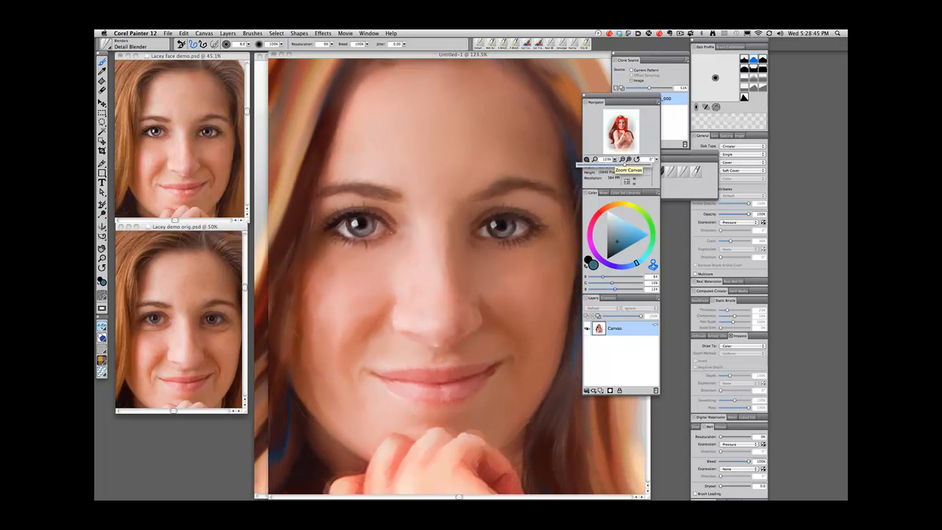
mouse_move(625, 128)
mouse_down()
mouse_move(617, 98)
mouse_move(728, 83)
mouse_move(785, 58)
mouse_up()
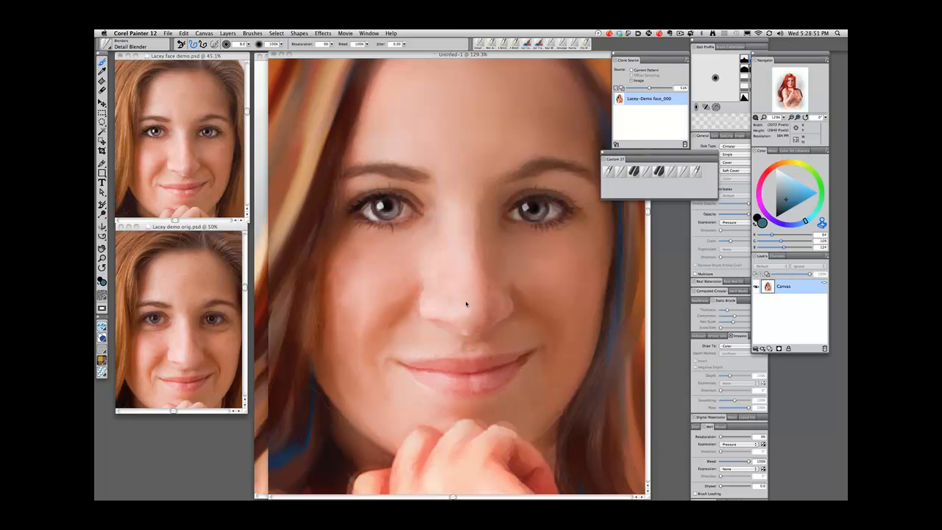
drag(629, 154, 659, 159)
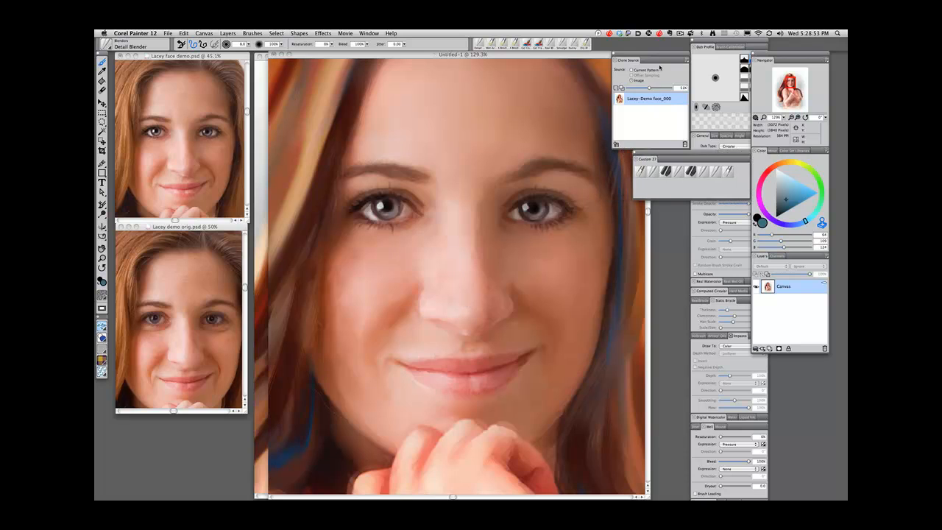
mouse_move(649, 54)
mouse_down()
mouse_move(672, 53)
mouse_move(709, 240)
mouse_up()
Paint soft skin tones sampled from the forehead across the forehead with the Soft Charcoal brush.
click(692, 171)
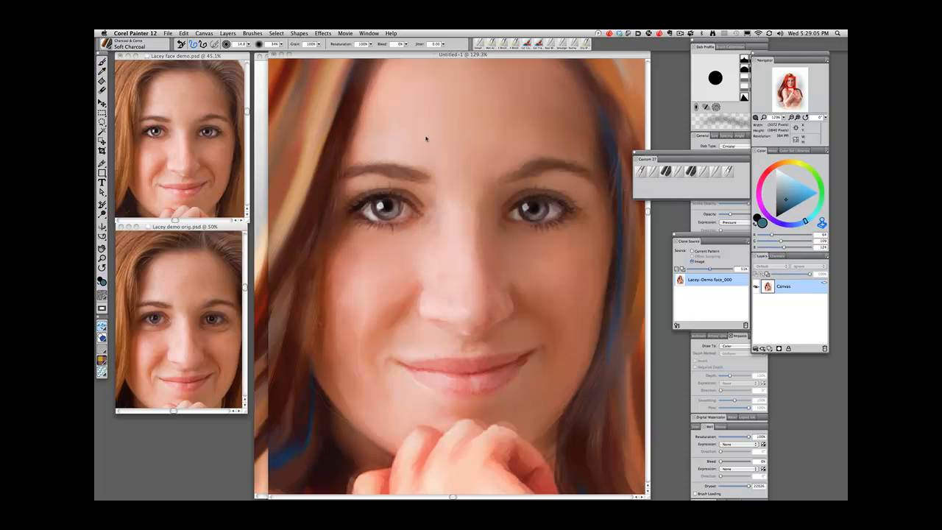
alt+click(506, 134)
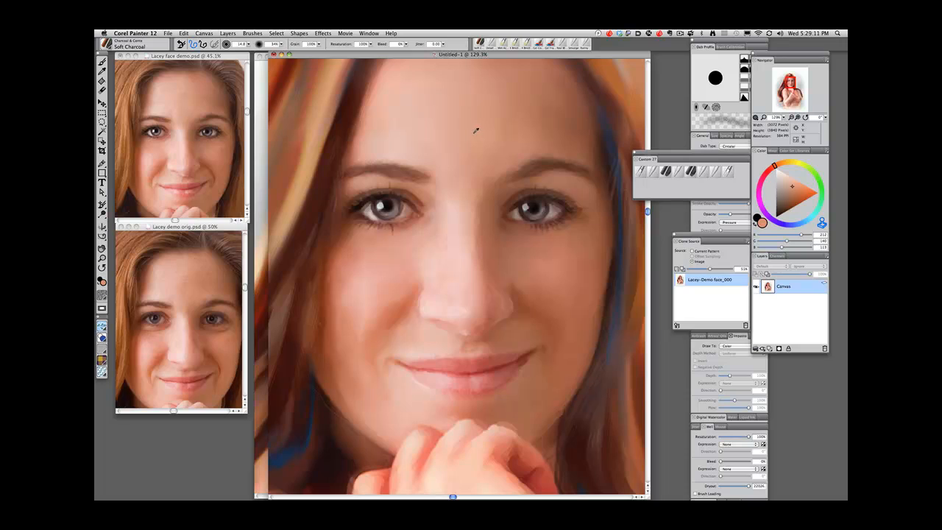
alt+click(475, 131)
alt+click(432, 123)
alt+click(401, 145)
drag(431, 138, 440, 134)
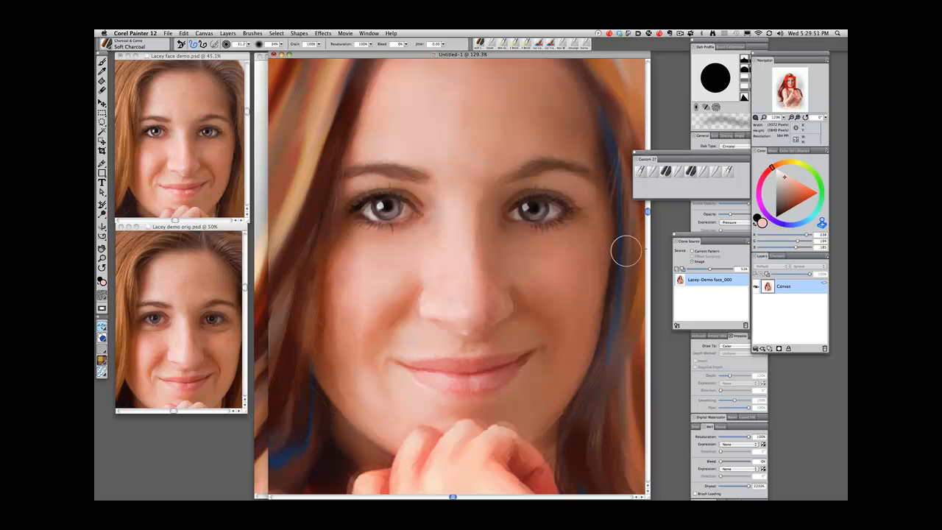
Paint soft blush on both cheeks with Soft Charcoal, using sampled lip pink on one and a more saturated sampled skin tone on the other.
alt+click(444, 360)
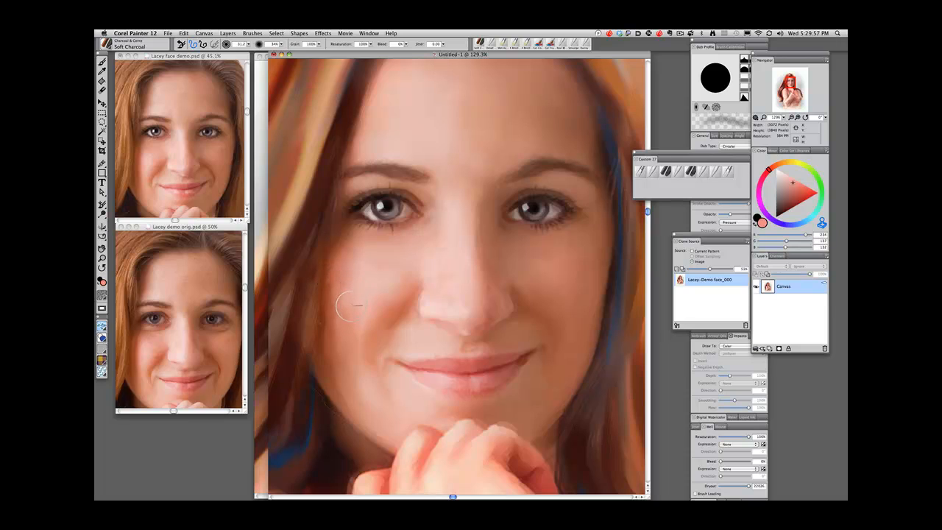
mouse_move(367, 302)
mouse_down()
mouse_move(347, 324)
mouse_move(349, 339)
mouse_move(361, 325)
mouse_move(351, 309)
mouse_move(349, 332)
mouse_move(345, 300)
mouse_move(367, 372)
mouse_up()
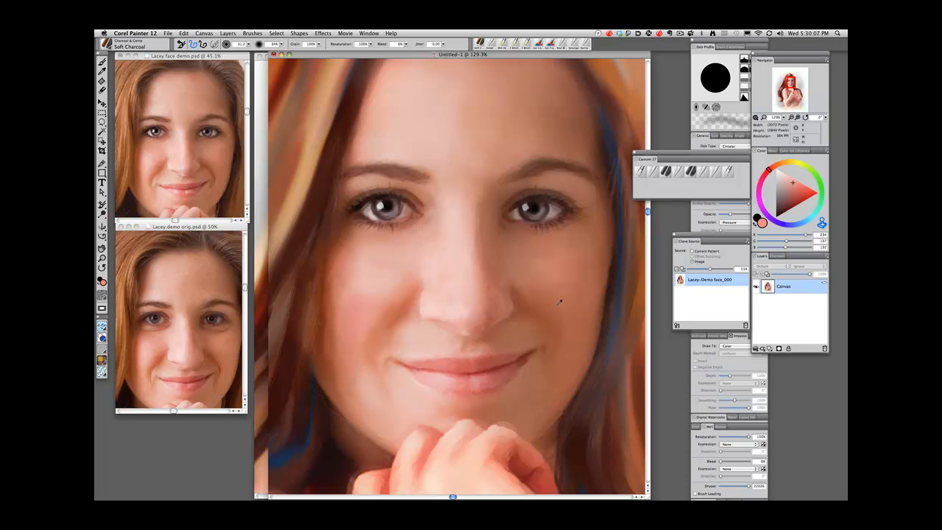
alt+click(551, 304)
drag(795, 194, 801, 193)
mouse_move(552, 307)
mouse_down()
mouse_move(575, 304)
mouse_move(547, 296)
mouse_move(582, 293)
mouse_move(555, 257)
mouse_move(528, 255)
mouse_move(569, 255)
mouse_move(534, 265)
mouse_move(539, 255)
mouse_move(551, 273)
mouse_move(541, 289)
mouse_move(558, 283)
mouse_move(581, 241)
mouse_move(552, 259)
mouse_up()
alt+click(559, 257)
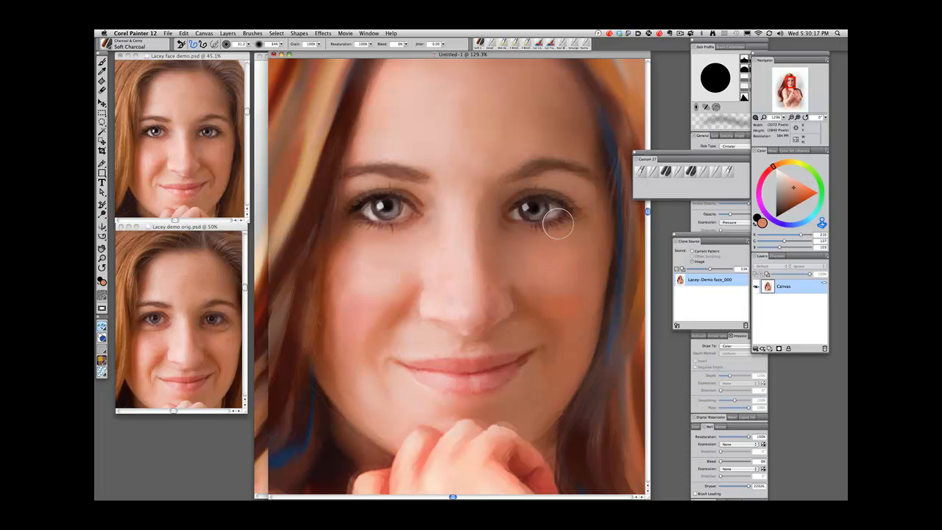
Paint a highlight along the bridge of the nose in a lighter version of the skin tone sampled there.
alt+click(468, 259)
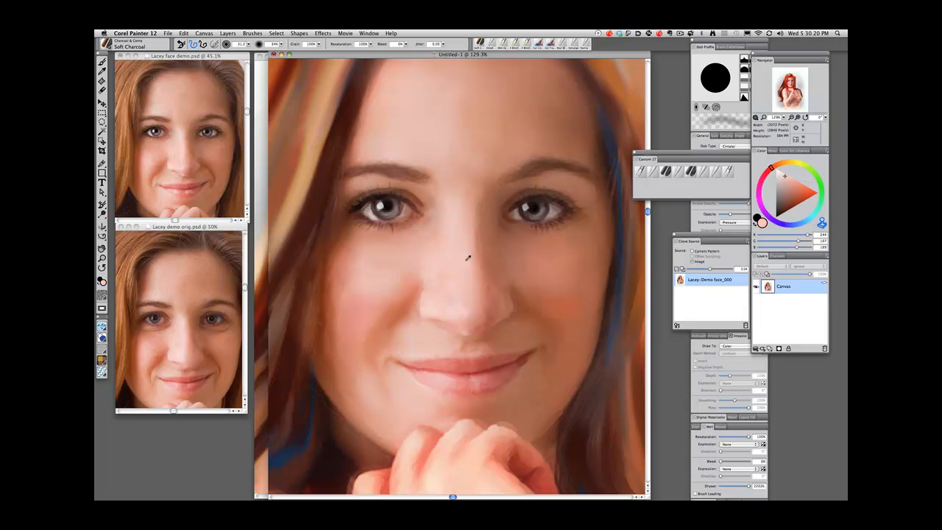
click(783, 172)
drag(460, 229, 462, 236)
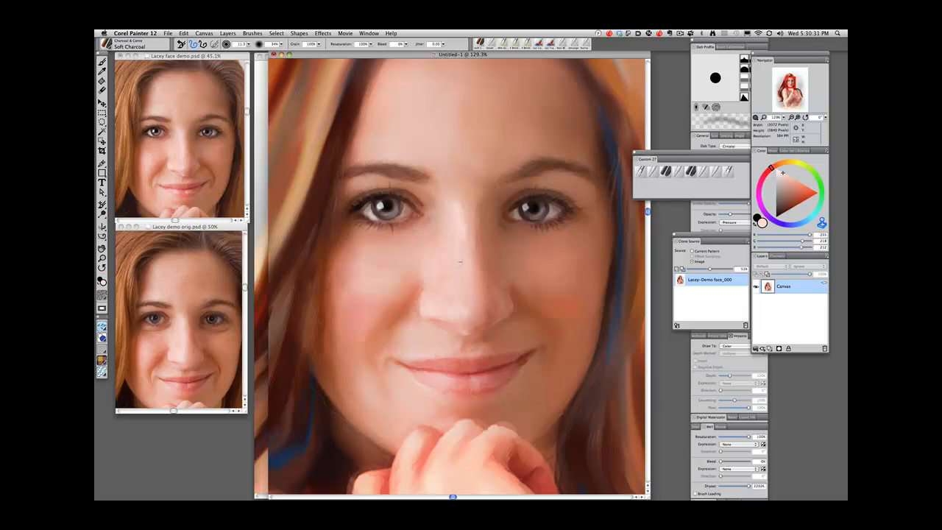
Enlarge the Soft Charcoal brush and add a light highlight to the lower lip.
key(bracketright)
key(bracketright)
key(bracketright)
key(bracketright)
drag(472, 386, 483, 382)
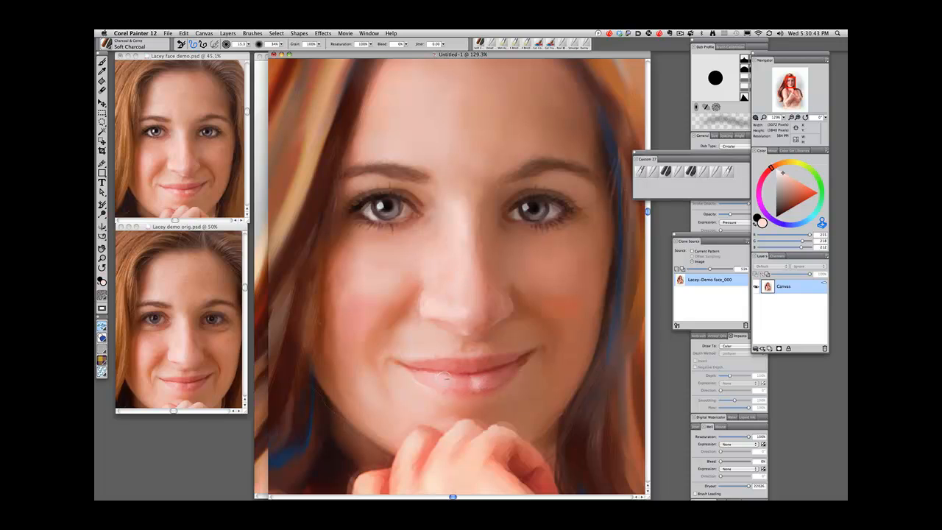